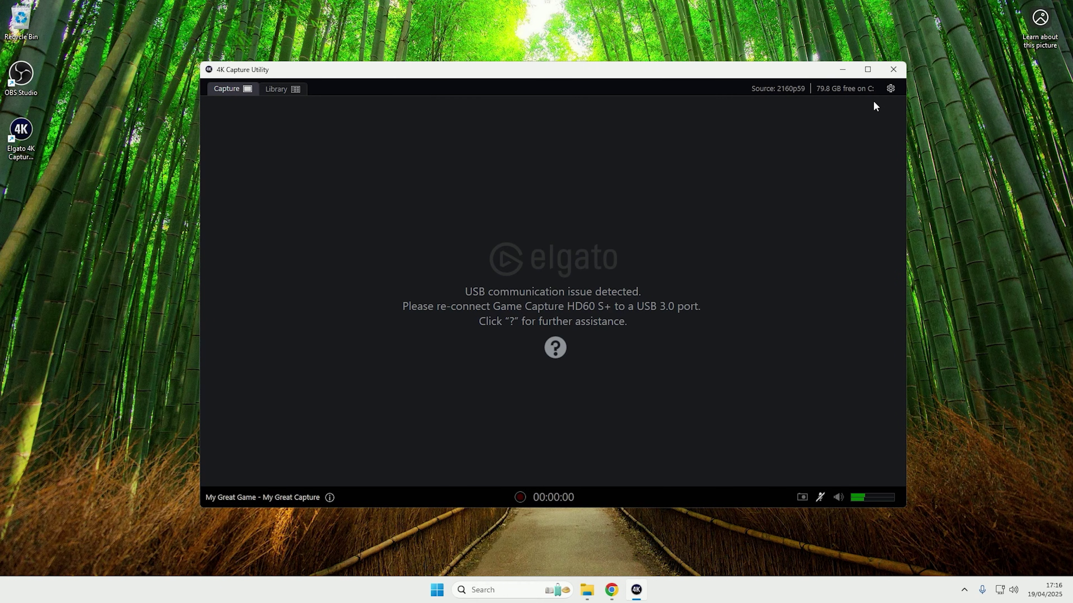
- Glance at the capture device settings, then bring the USB Device Tree Viewer web page forward in Chrome
{"action": "left_click", "coordinate": [890, 88]}
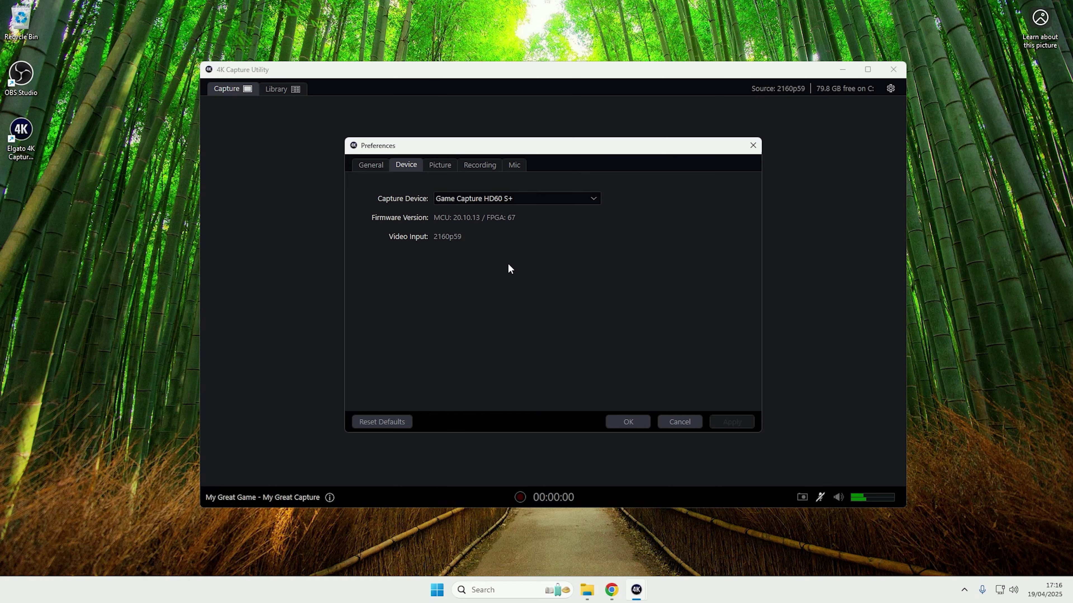
{"action": "left_click", "coordinate": [631, 423]}
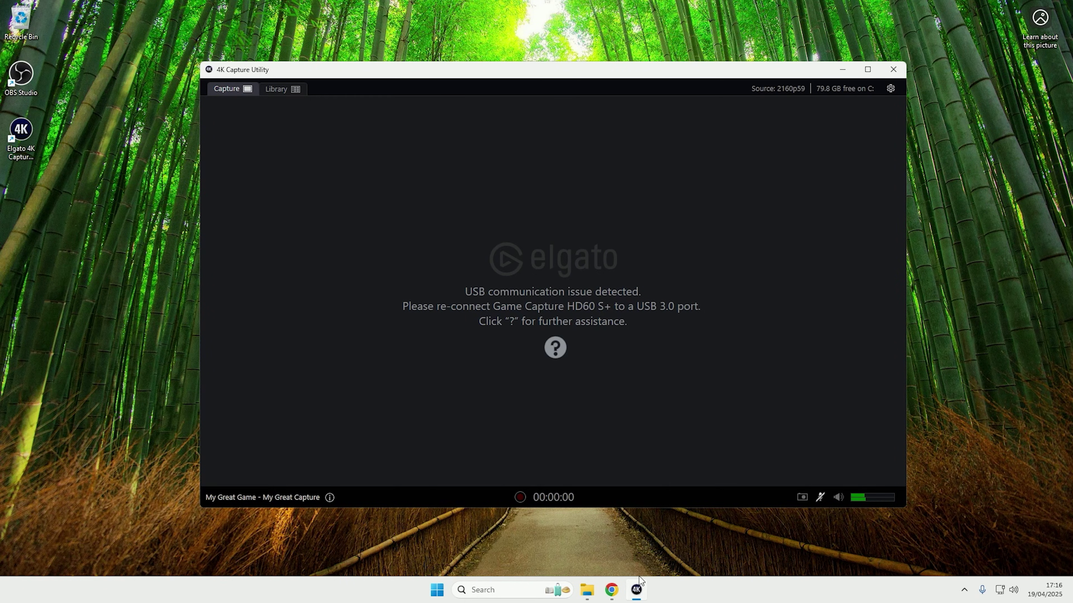
{"action": "left_click", "coordinate": [610, 591]}
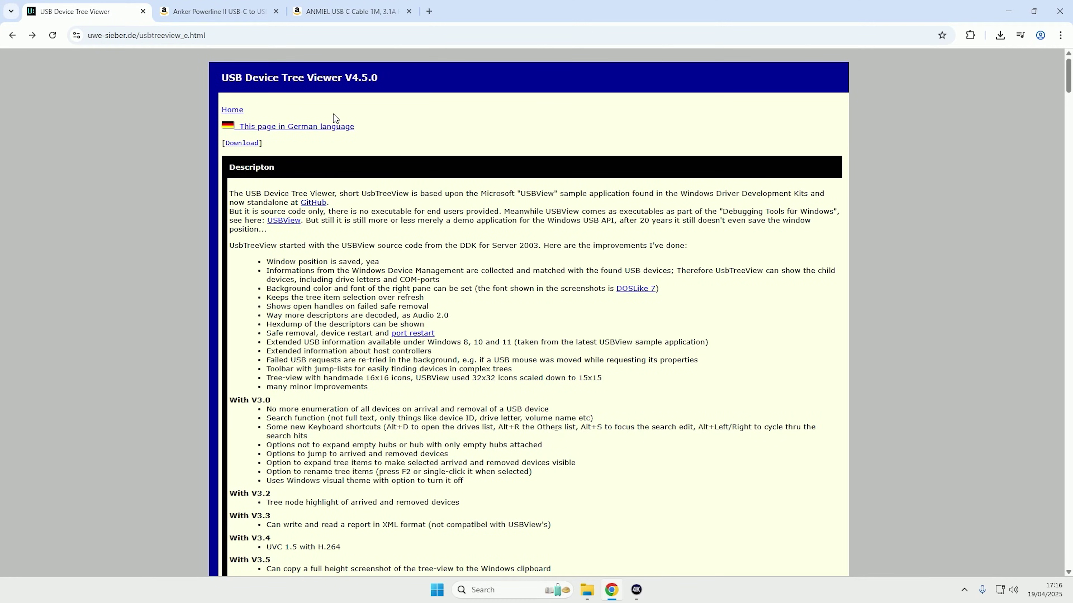
- Download the x64 UsbTreeView zip and show it in its folder
{"action": "left_click", "coordinate": [249, 143]}
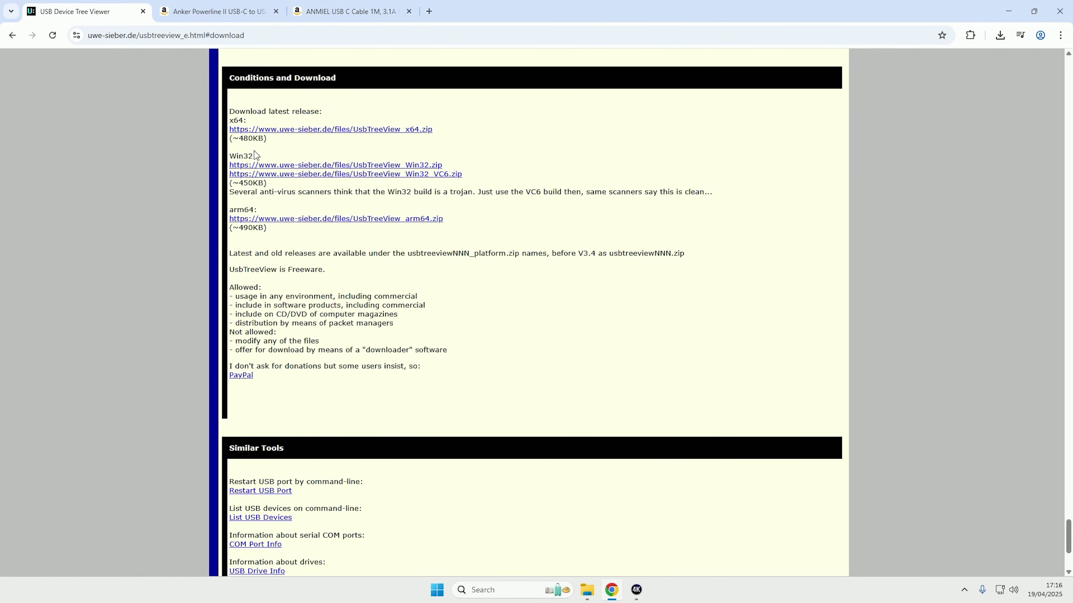
{"action": "left_click", "coordinate": [296, 130]}
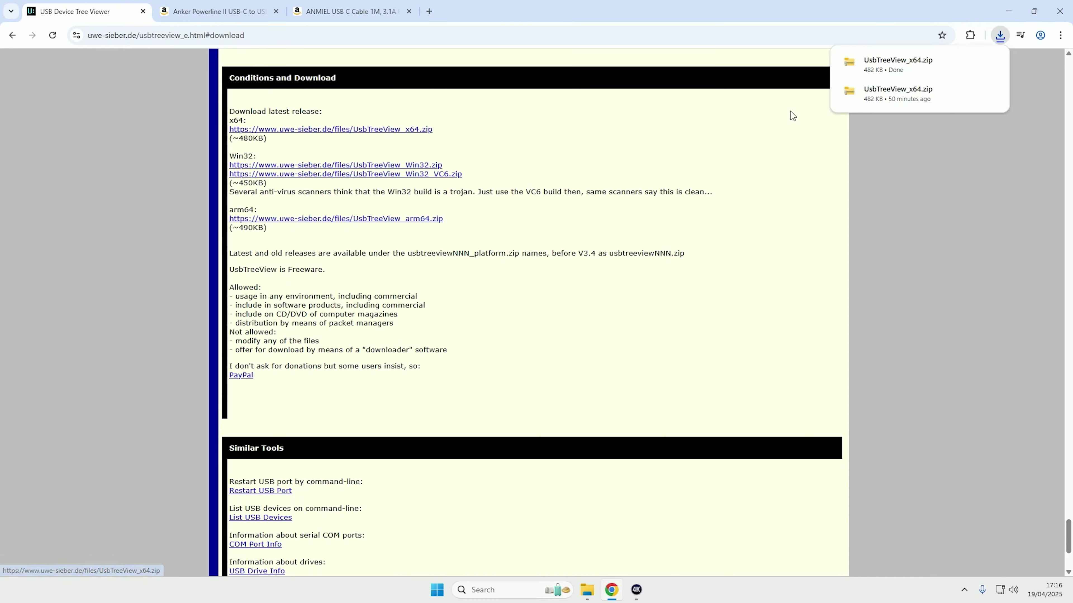
{"action": "left_click", "coordinate": [593, 577]}
- Copy UsbTreeView from the zip's x64 folder into Downloads and launch it
{"action": "double_click", "coordinate": [394, 232]}
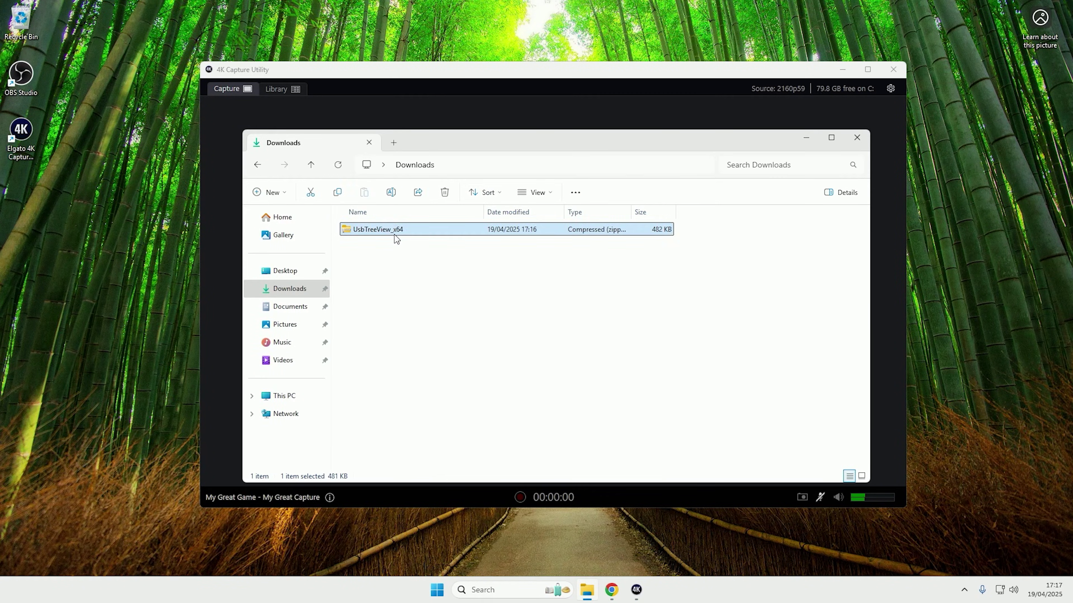
{"action": "double_click", "coordinate": [397, 225]}
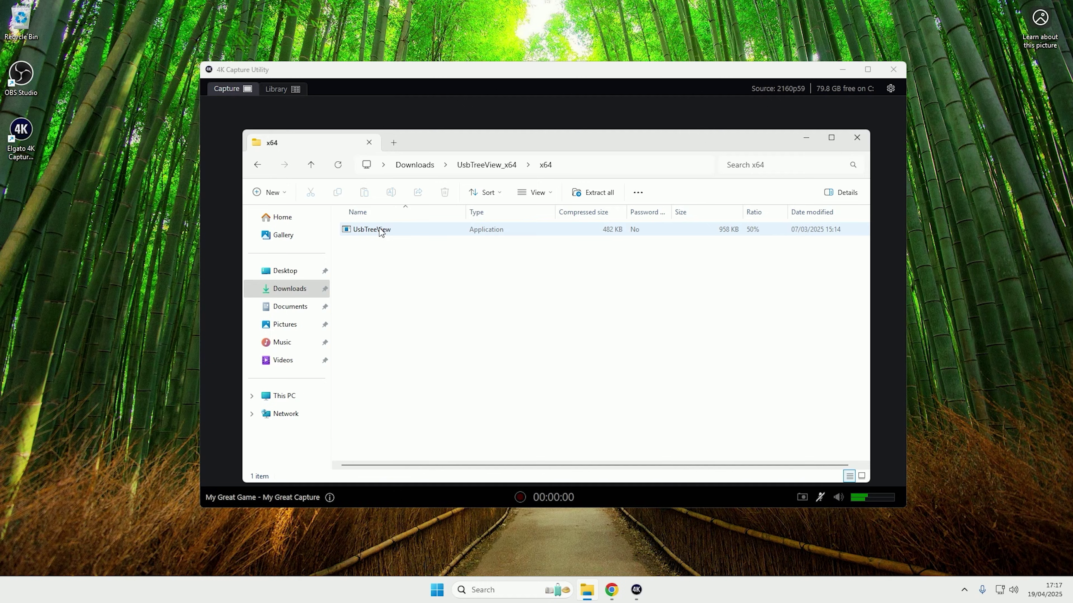
{"action": "left_click_drag", "start_coordinate": [397, 229], "coordinate": [406, 169]}
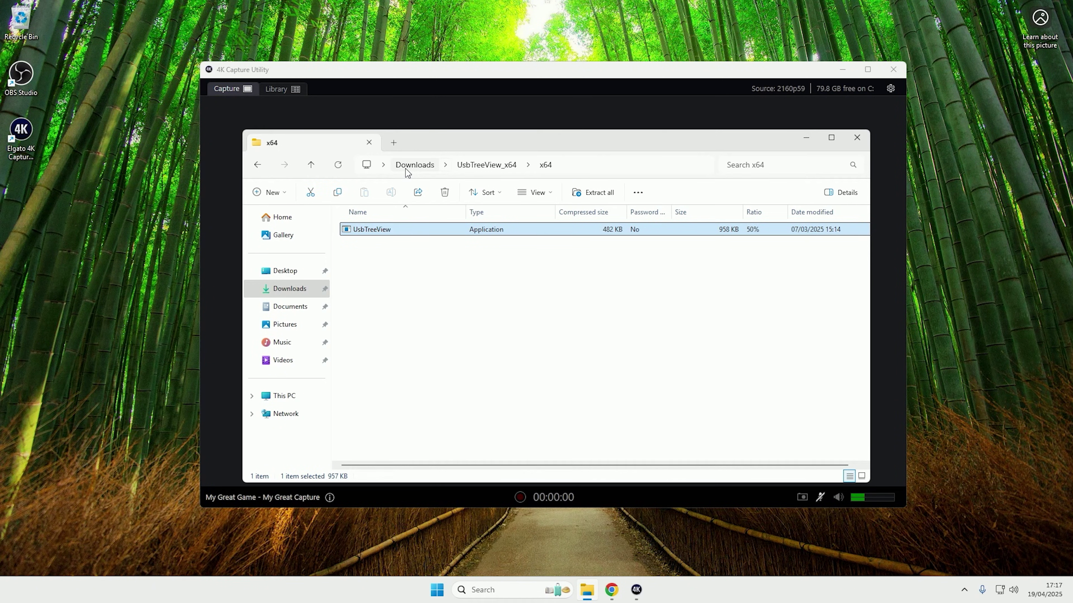
{"action": "left_click", "coordinate": [406, 166]}
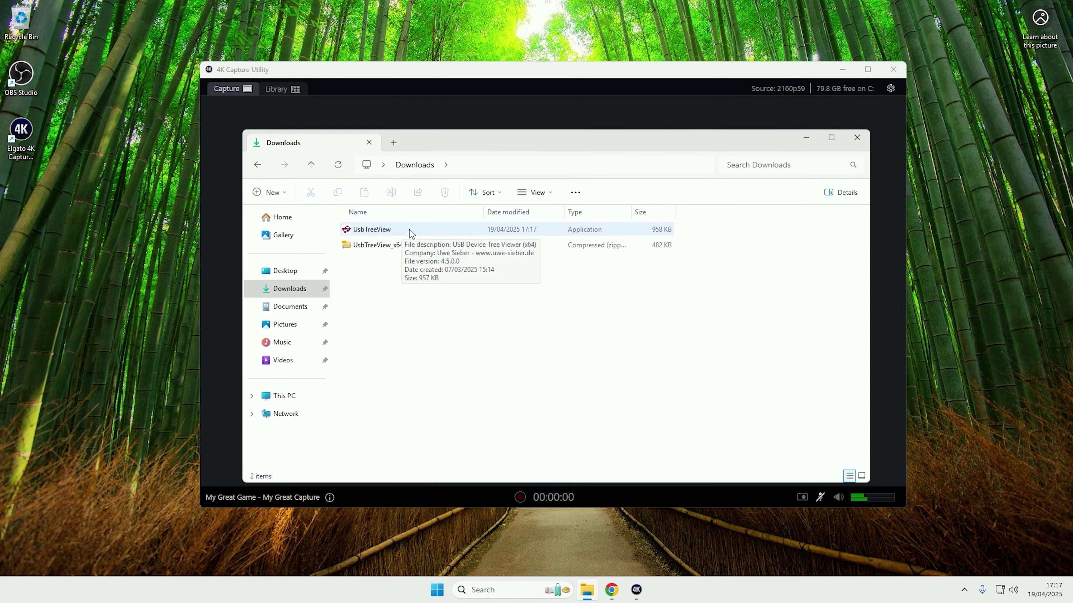
{"action": "double_click", "coordinate": [381, 229]}
- Maximise the viewer, widen the device tree, and select the [Port2] Elgato HD60 S+ entry
{"action": "left_click", "coordinate": [779, 26]}
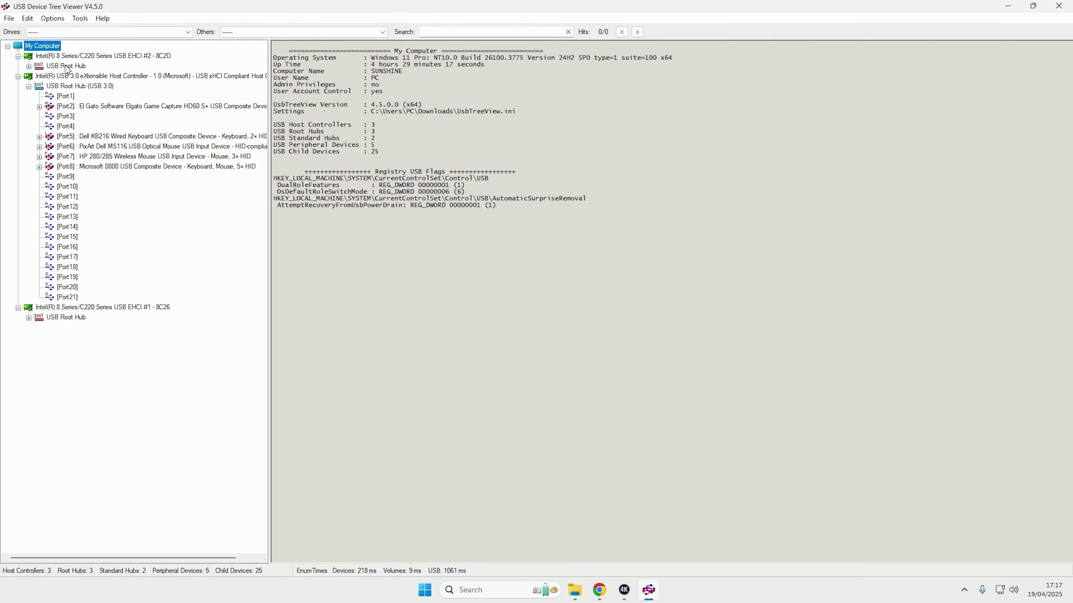
{"action": "left_click_drag", "start_coordinate": [266, 123], "coordinate": [365, 122]}
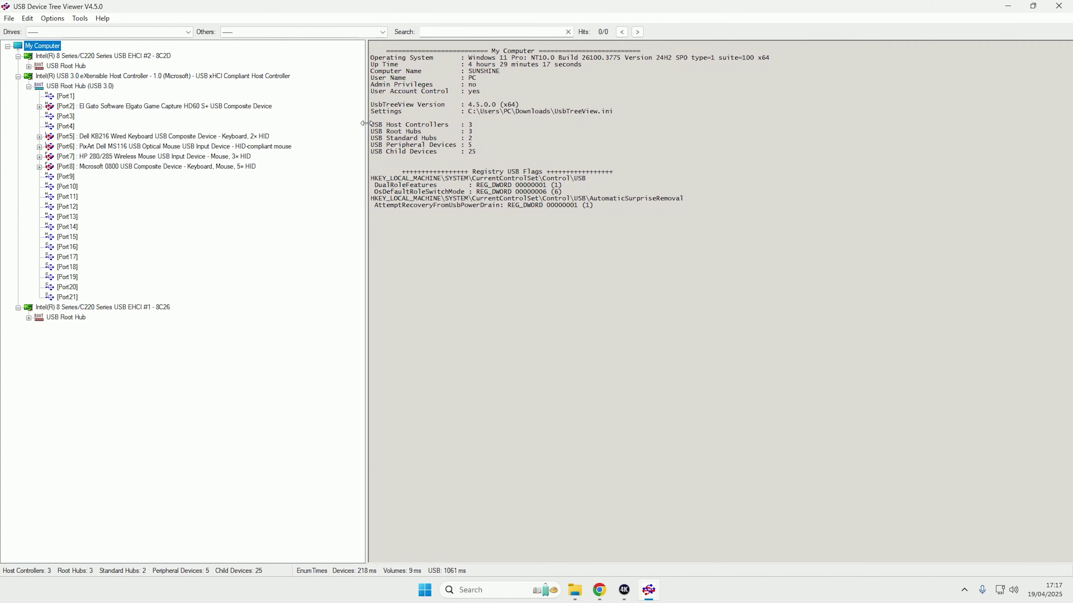
{"action": "left_click", "coordinate": [130, 108]}
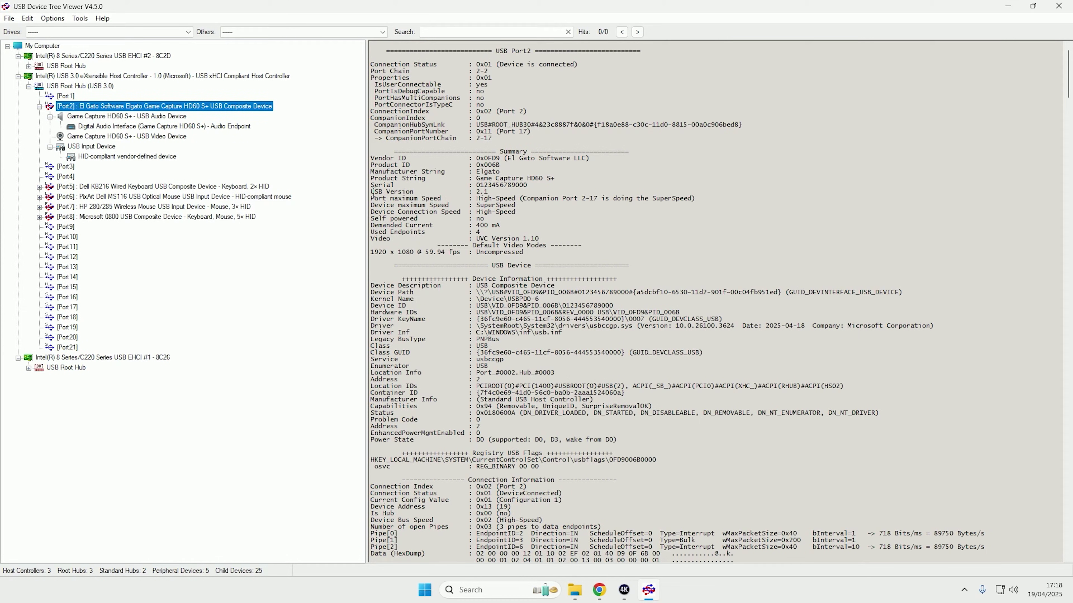
{"action": "left_click_drag", "start_coordinate": [371, 191], "coordinate": [417, 192]}
{"action": "left_click_drag", "start_coordinate": [489, 192], "coordinate": [369, 188]}
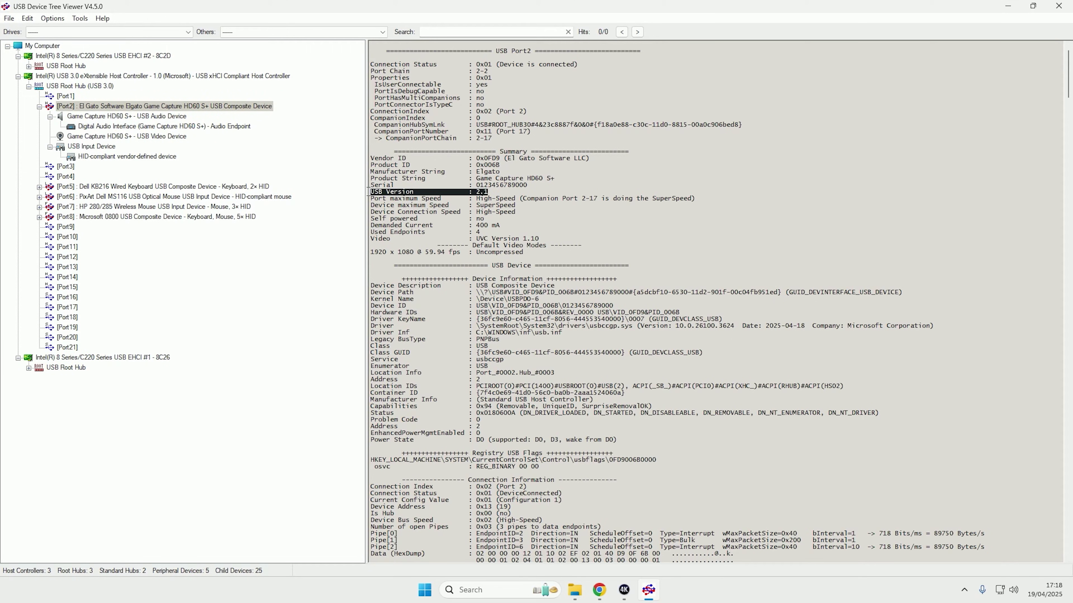
{"action": "left_click", "coordinate": [422, 192]}
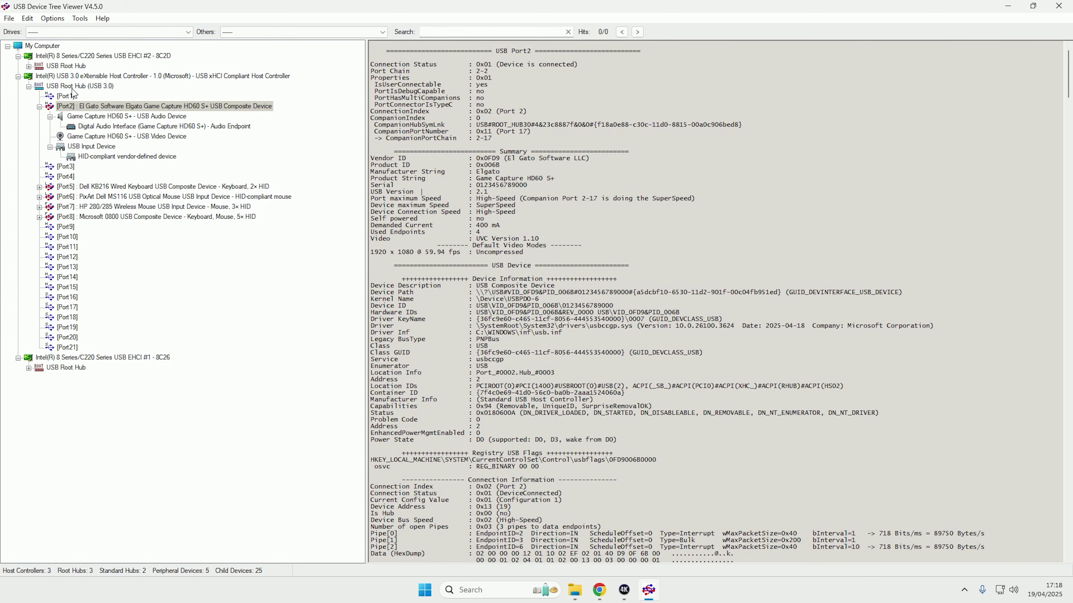
- Inspect the USB 3.0 root hub and the HD60 S+ audio device details
{"action": "left_click", "coordinate": [82, 87]}
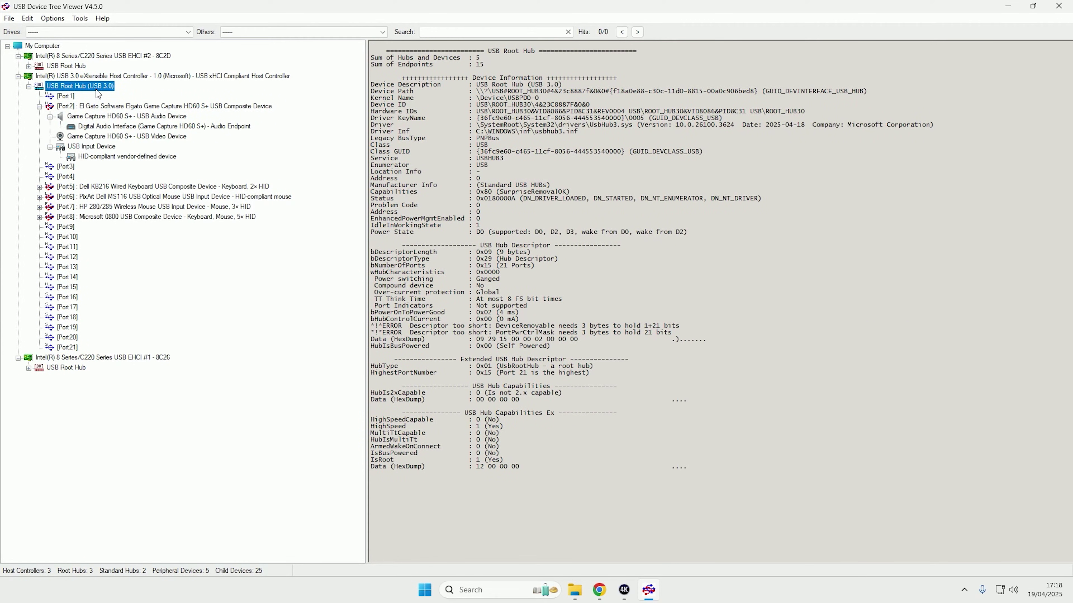
{"action": "left_click", "coordinate": [128, 118]}
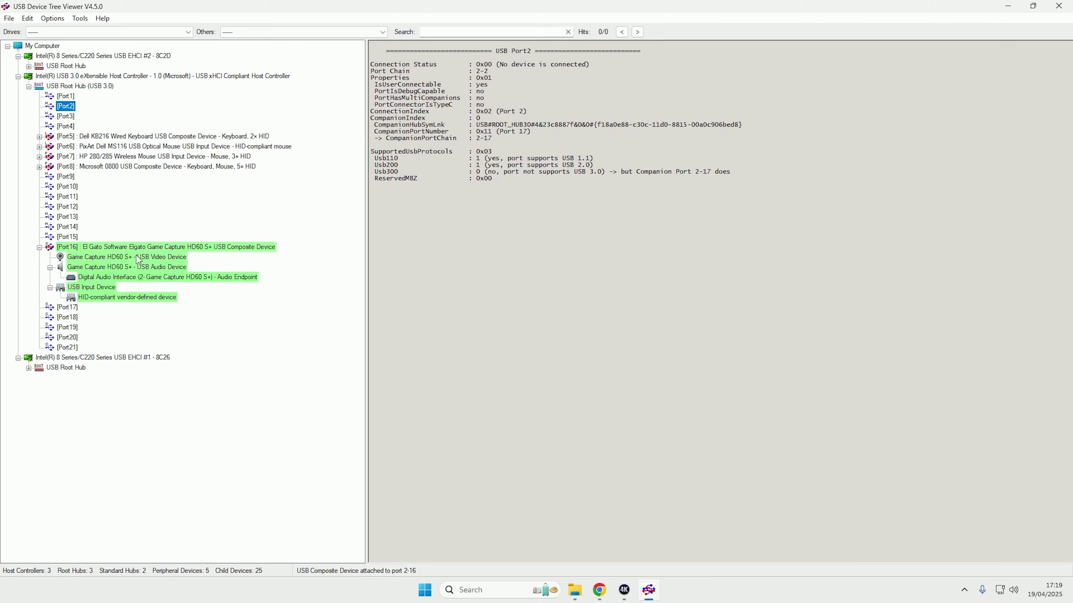
- Select the [Port16] Elgato entry and highlight its USB Version 3.0 line
{"action": "left_click", "coordinate": [73, 249]}
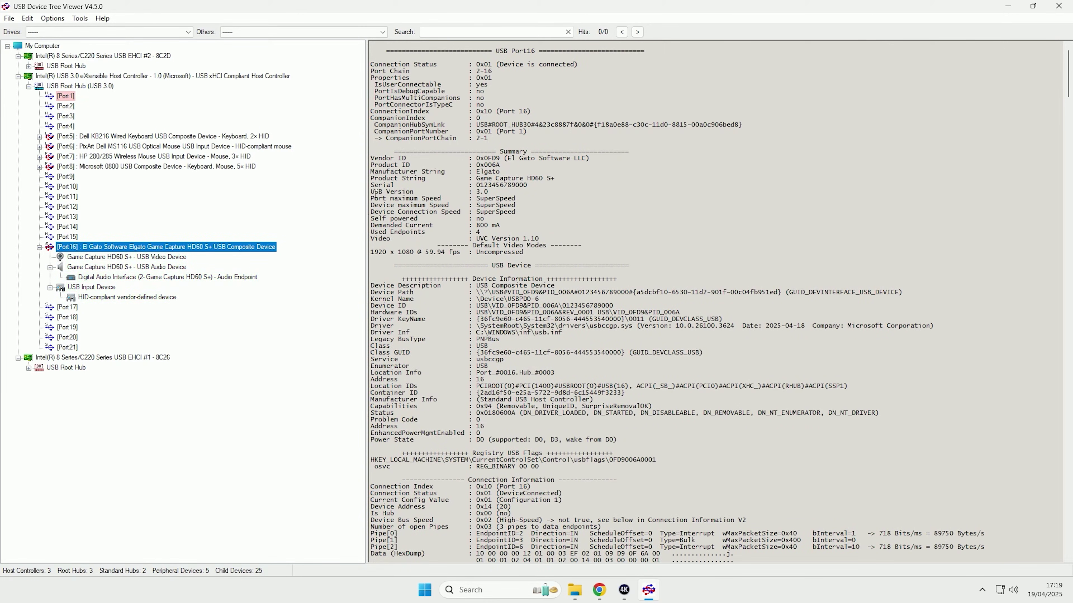
{"action": "left_click_drag", "start_coordinate": [372, 192], "coordinate": [491, 193]}
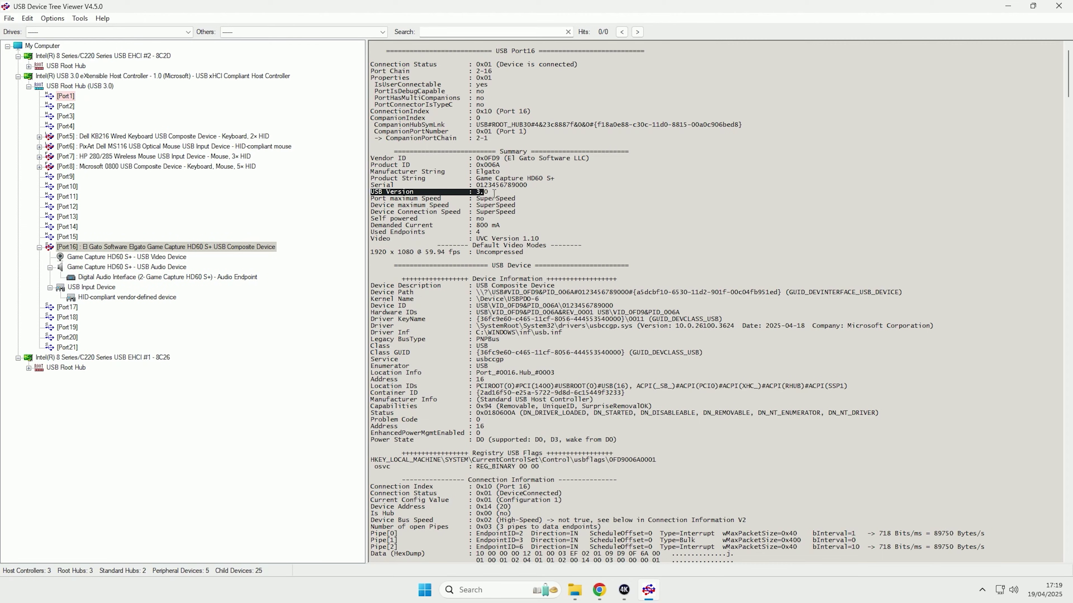
{"action": "left_click", "coordinate": [493, 193]}
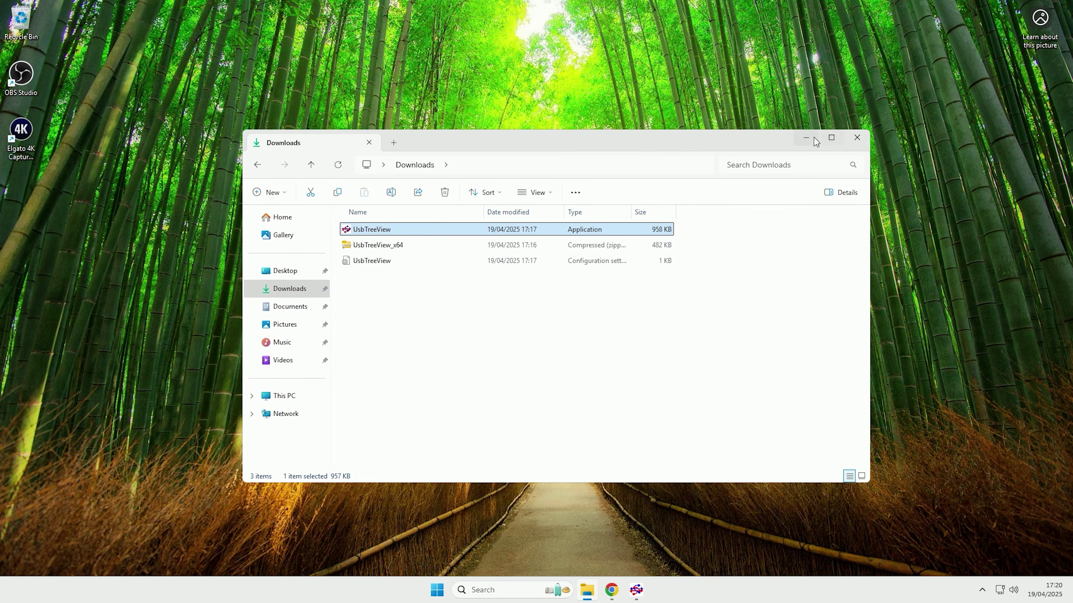
- Launch 4K Capture Utility and review its Device and General preferences
{"action": "left_click", "coordinate": [814, 137]}
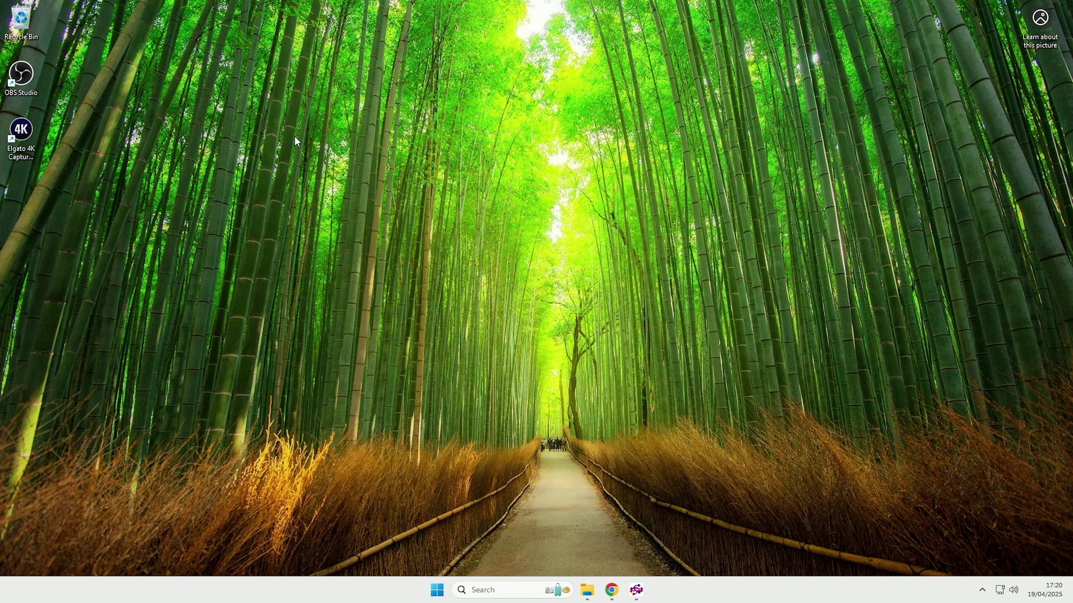
{"action": "double_click", "coordinate": [22, 127]}
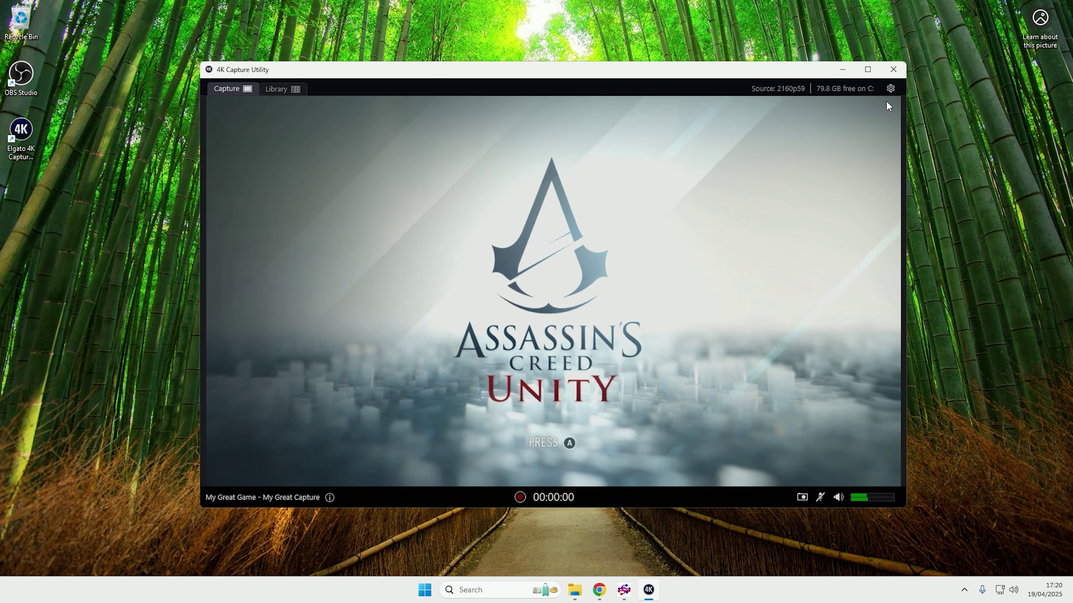
{"action": "left_click", "coordinate": [890, 89]}
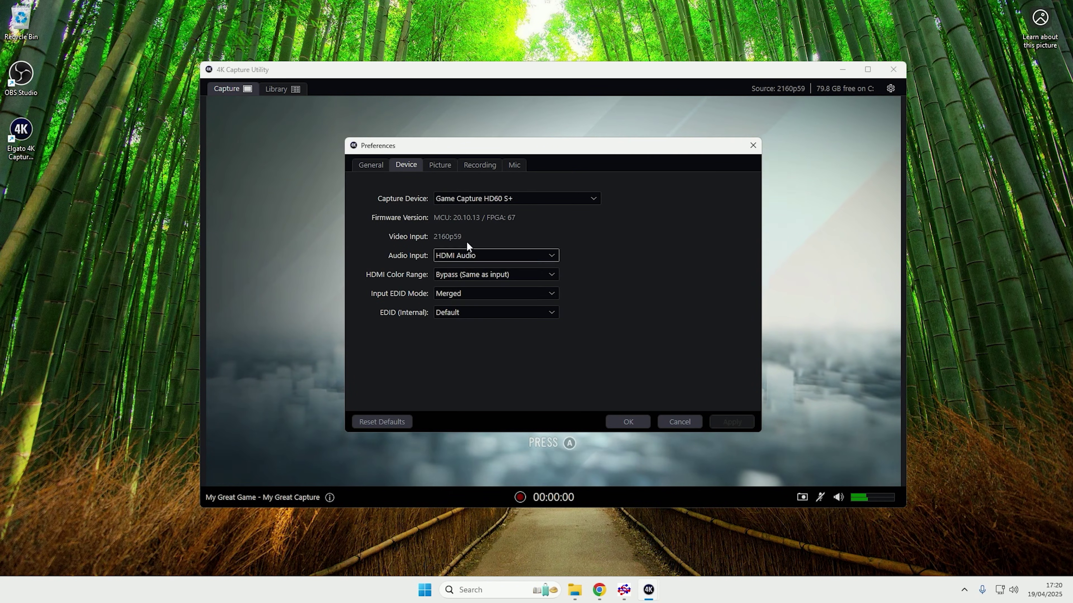
{"action": "left_click", "coordinate": [377, 164]}
{"action": "left_click", "coordinate": [417, 163]}
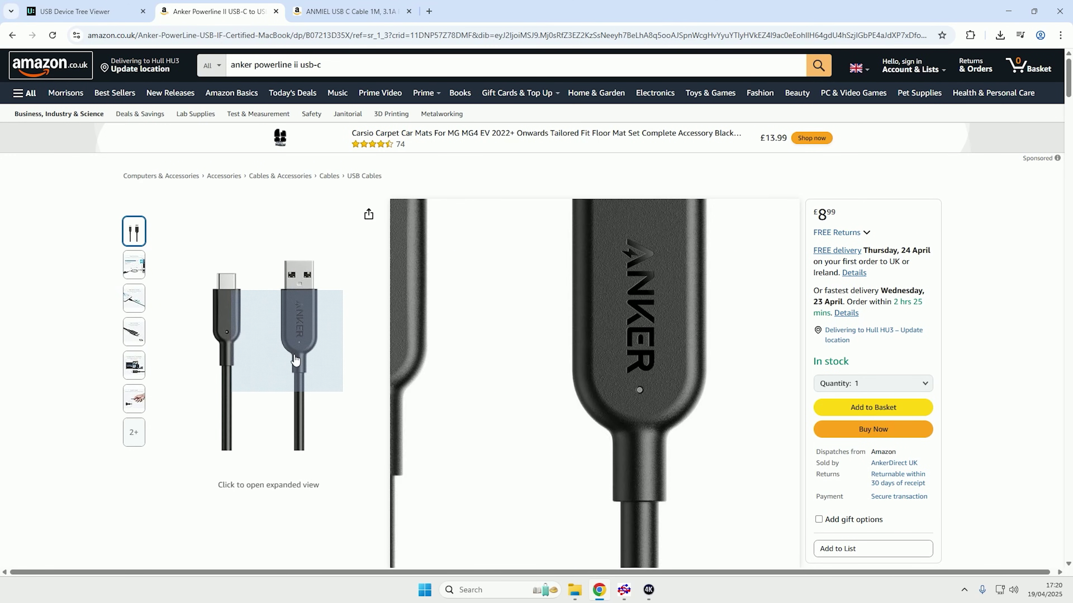
- Check the Anker PowerLine II listing's 10Gbps data transfer claim
{"action": "scroll", "coordinate": [495, 406], "scroll_direction": "down", "scroll_amount": 2}
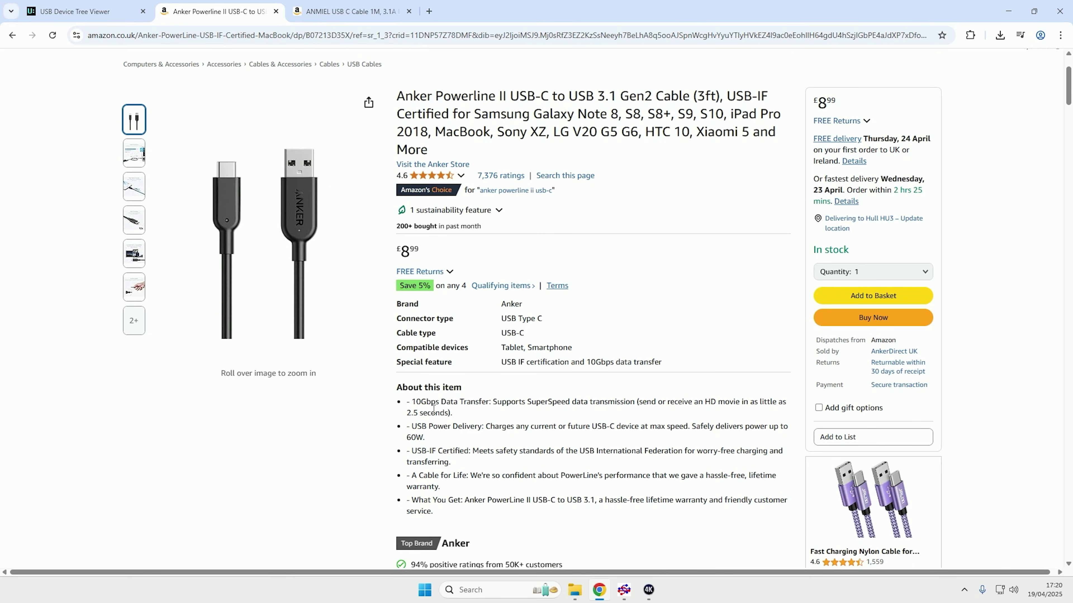
{"action": "left_click_drag", "start_coordinate": [413, 403], "coordinate": [444, 402]}
{"action": "left_click", "coordinate": [634, 276]}
{"action": "scroll", "coordinate": [549, 211], "scroll_direction": "up", "scroll_amount": 2}
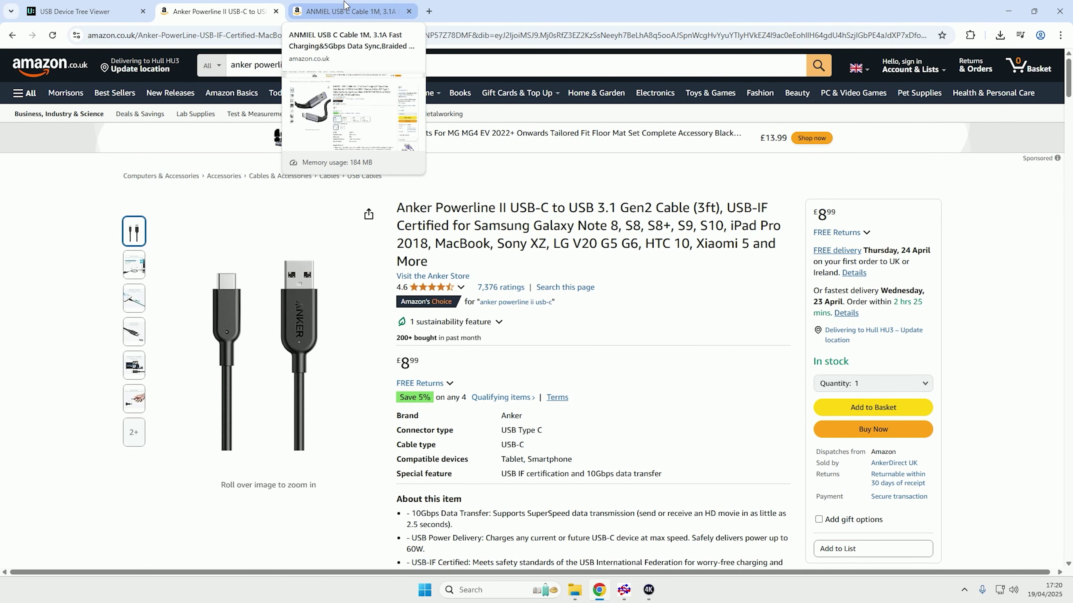
- Check the ANMIEL cable's 5Gbps speed, return to the Anker tab, and minimise Chrome
{"action": "left_click", "coordinate": [345, 5]}
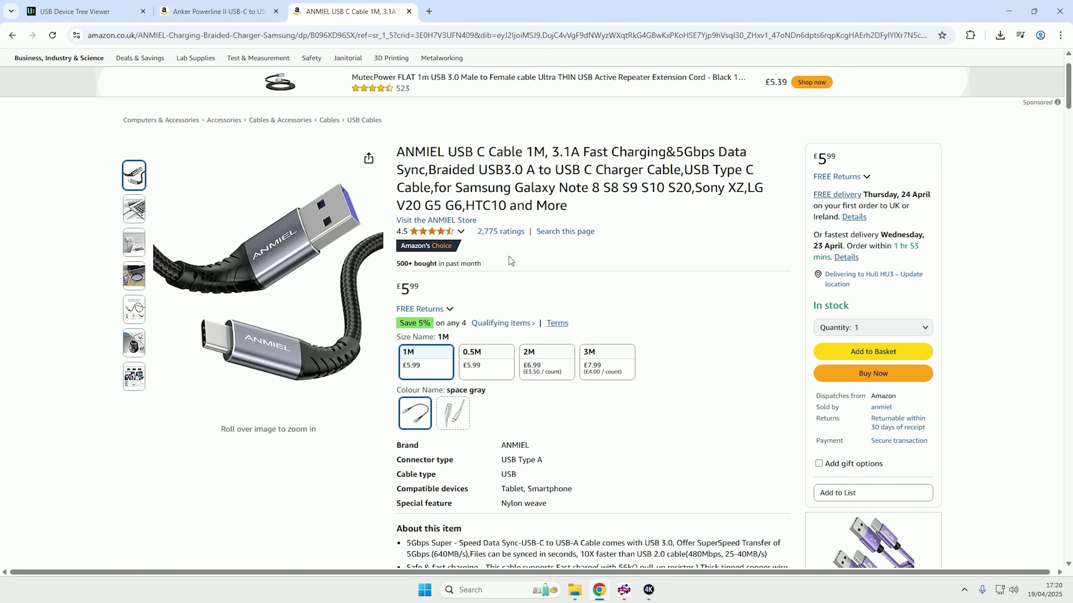
{"action": "scroll", "coordinate": [608, 266], "scroll_direction": "down", "scroll_amount": 3}
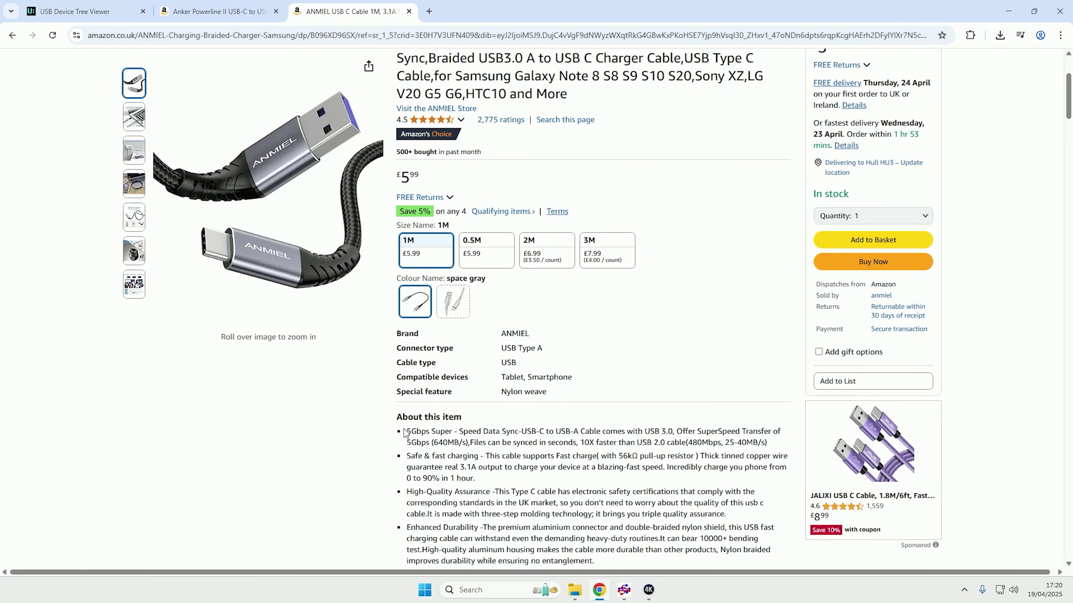
{"action": "mouse_move", "coordinate": [406, 431]}
{"action": "left_mouse_down"}
{"action": "mouse_move", "coordinate": [447, 416]}
{"action": "mouse_move", "coordinate": [424, 431]}
{"action": "left_mouse_up"}
{"action": "left_click", "coordinate": [635, 348]}
{"action": "scroll", "coordinate": [637, 359], "scroll_direction": "up", "scroll_amount": 1}
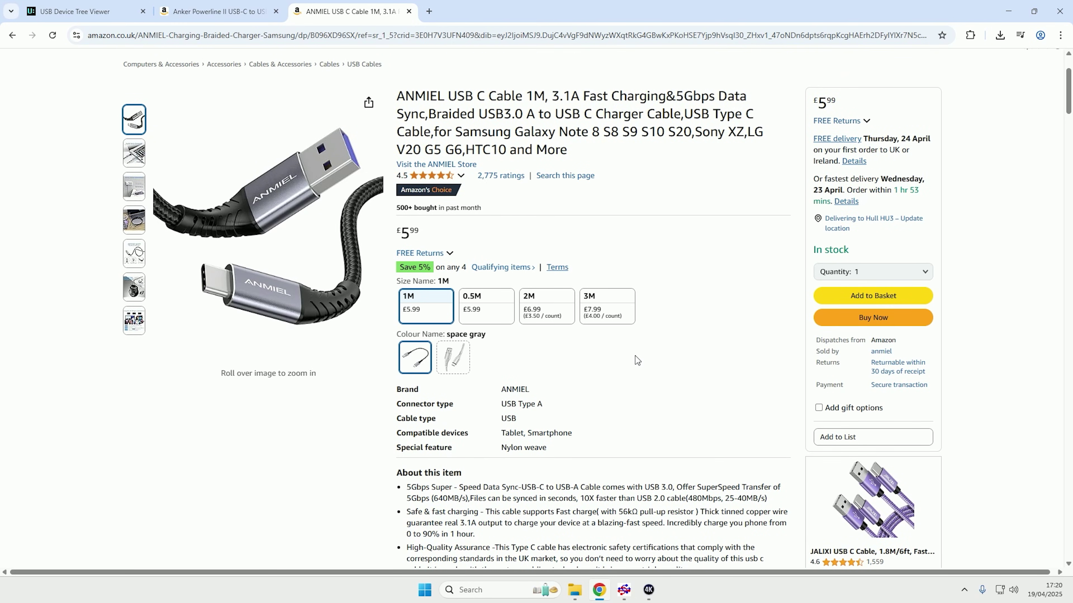
{"action": "scroll", "coordinate": [637, 358], "scroll_direction": "up", "scroll_amount": 2}
{"action": "key", "text": "ctrl+shift+Tab"}
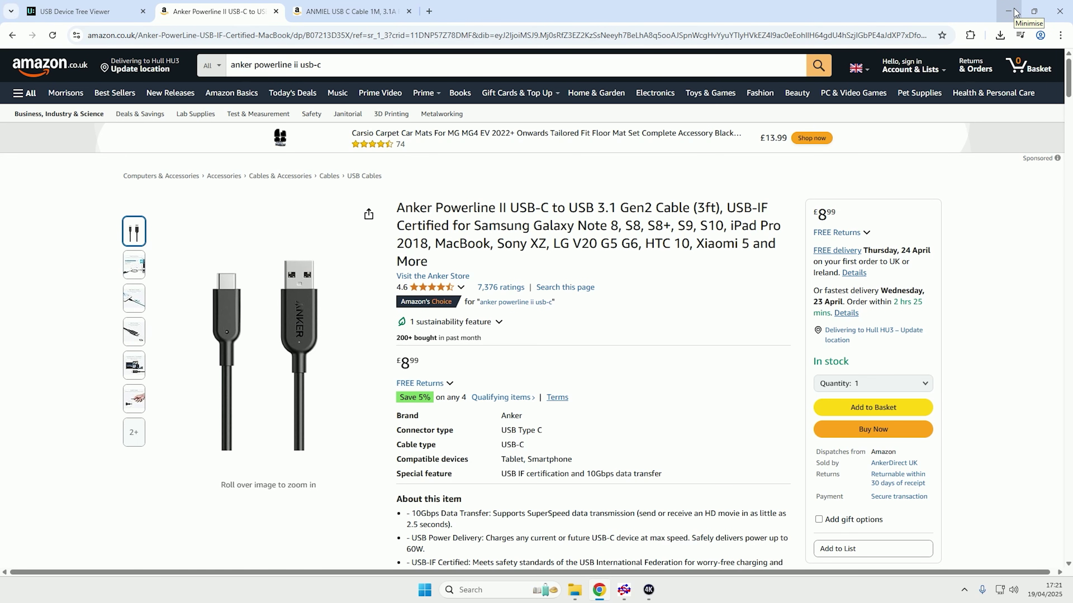
{"action": "left_click", "coordinate": [1014, 10]}
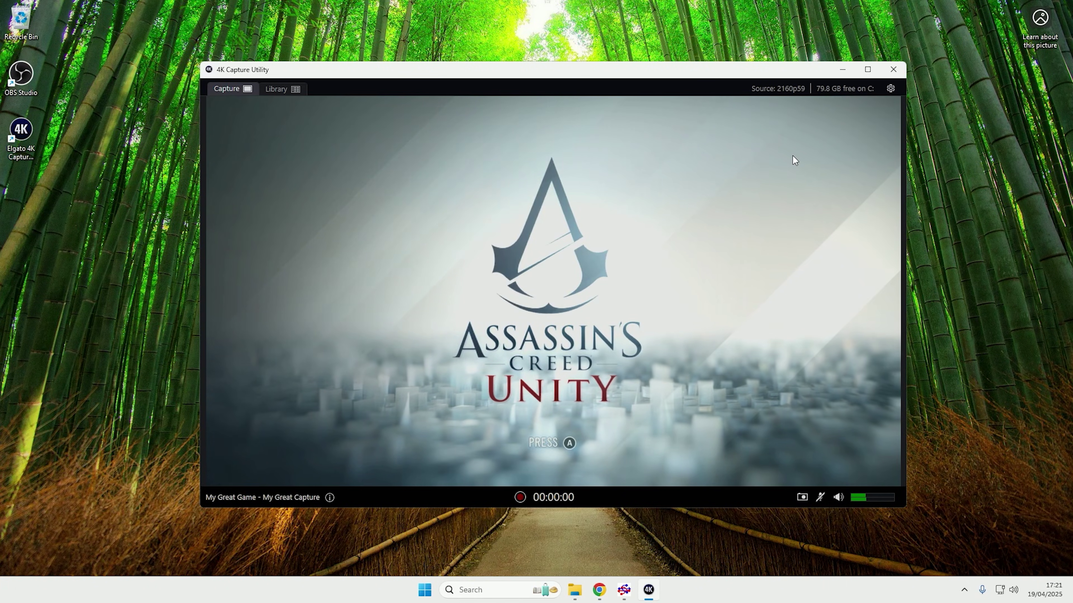